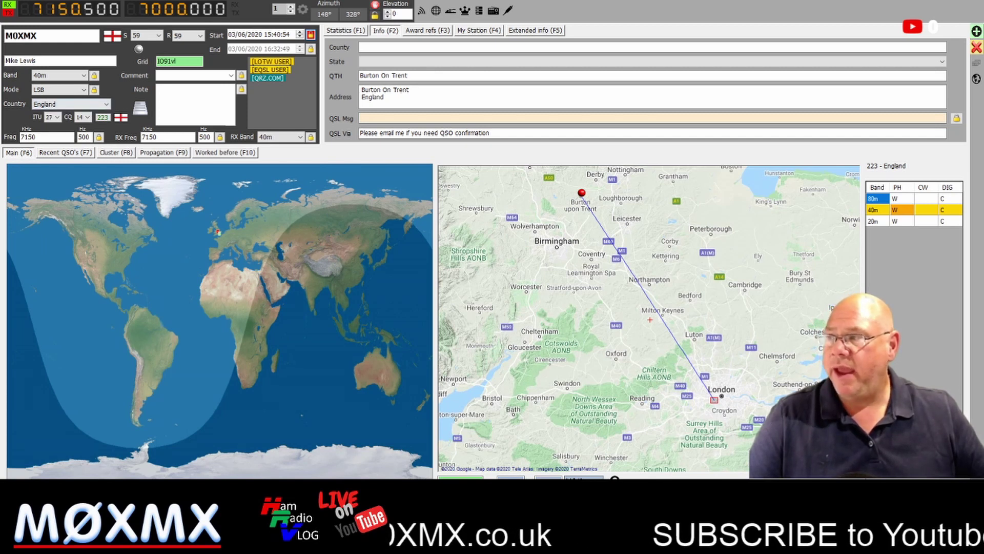
left_click_drag(37, 36, 4, 37)
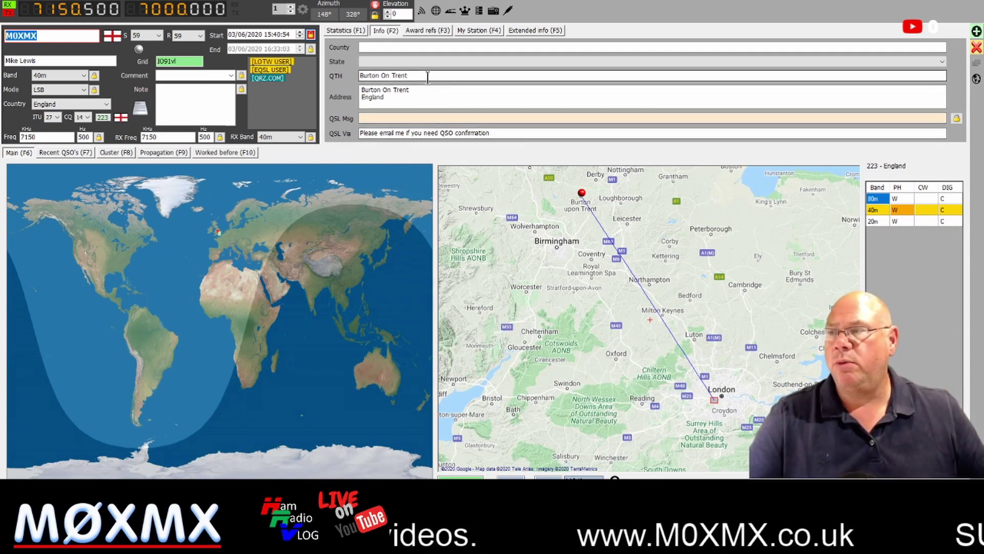
left_click_drag(428, 76, 357, 76)
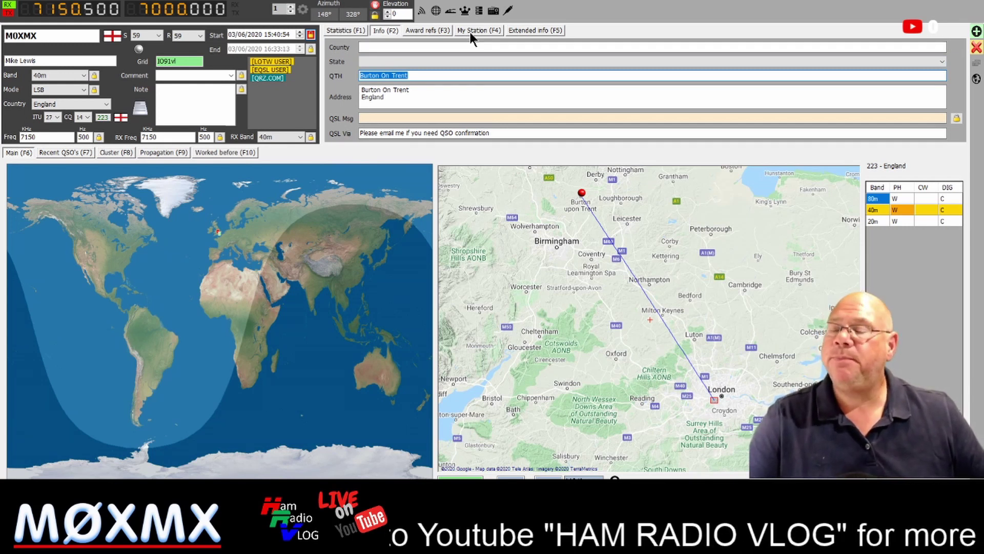
scroll(582, 322, "down", 3)
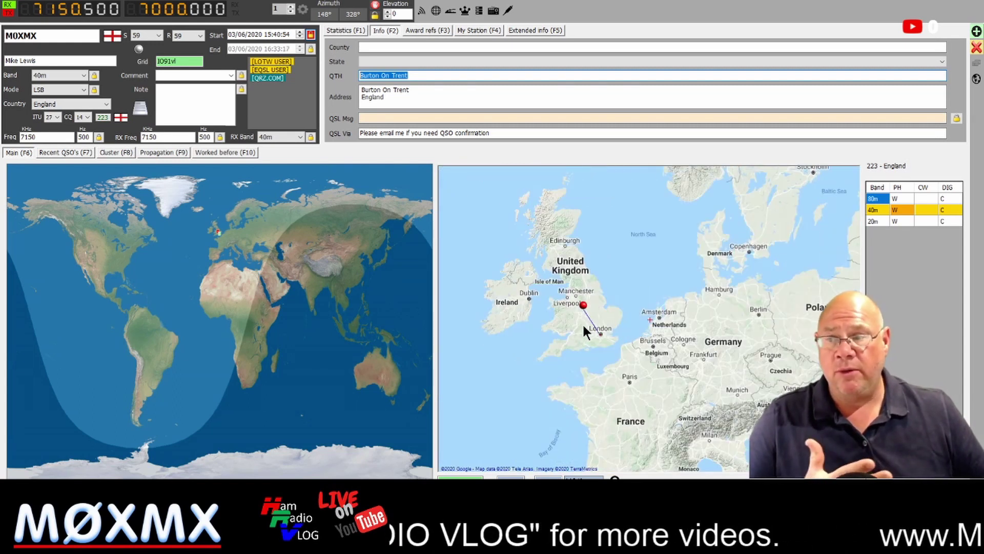
scroll(609, 311, "down", 1)
Pan and zoom the lookup map from Europe and North Africa toward the UK
left_click(636, 353)
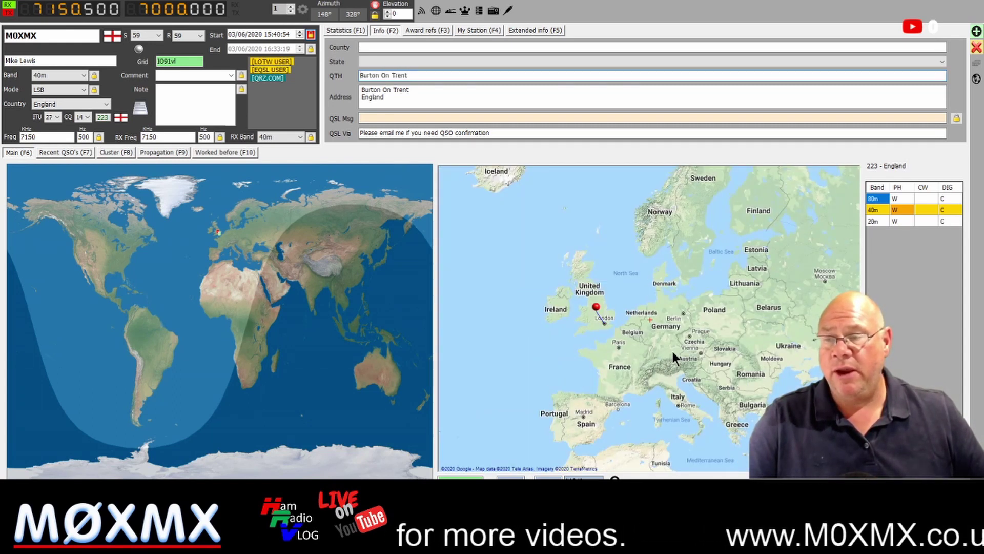
left_click_drag(675, 342, 631, 304)
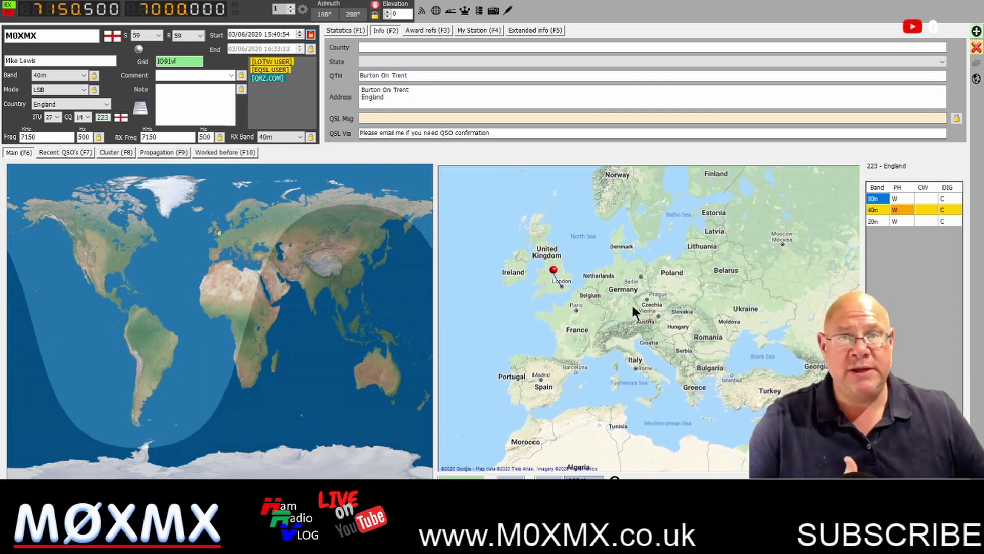
scroll(642, 328, "up", 2)
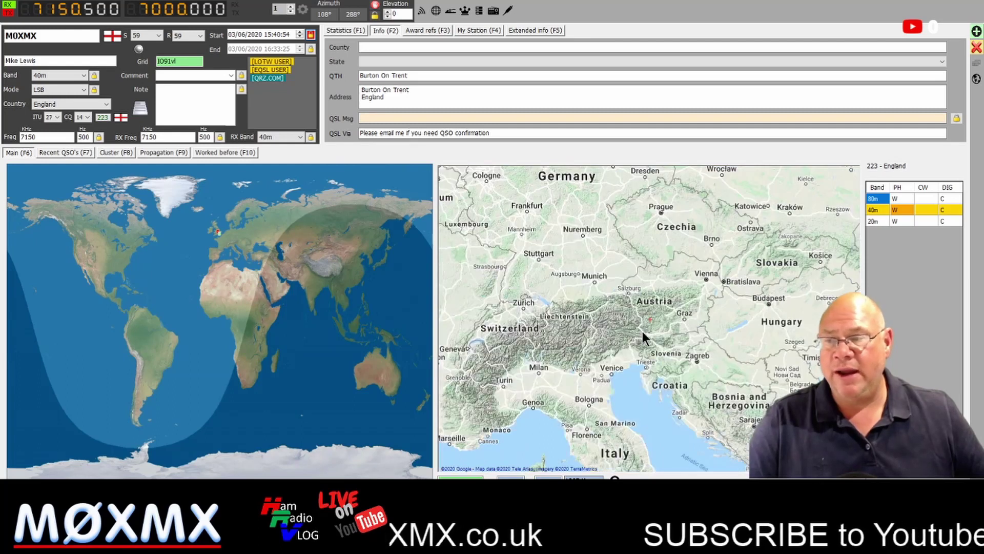
scroll(642, 331, "up", 2)
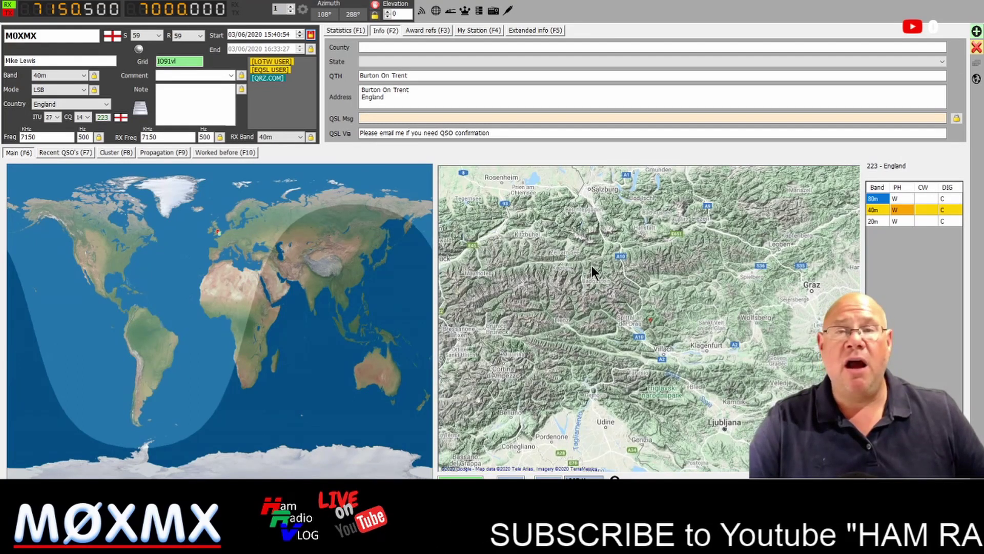
scroll(590, 264, "down", 4)
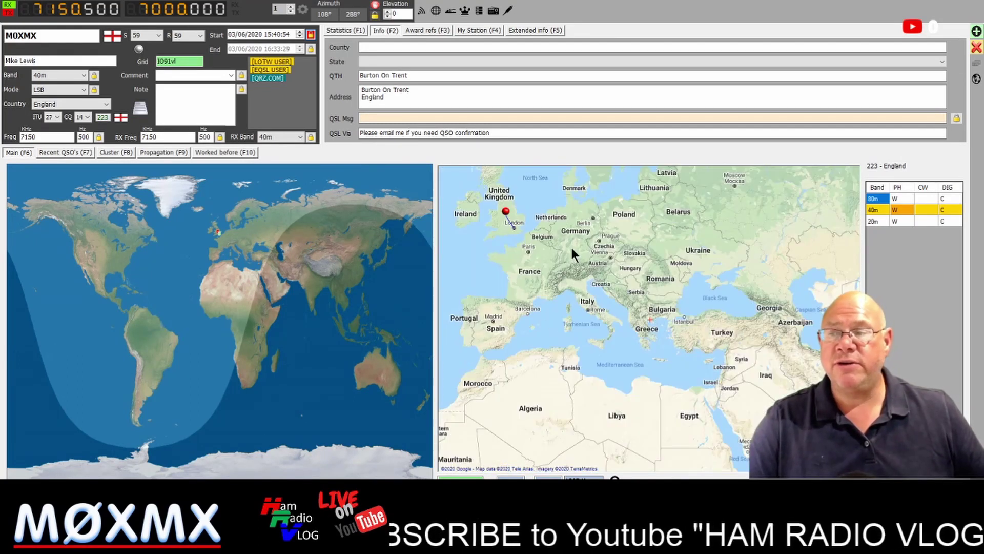
left_click_drag(572, 259, 702, 354)
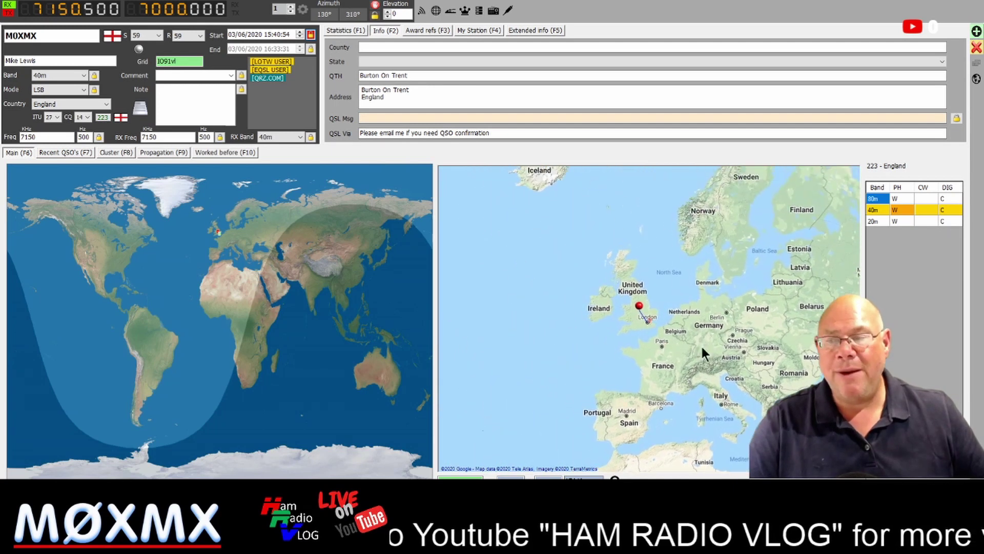
scroll(648, 323, "up", 2)
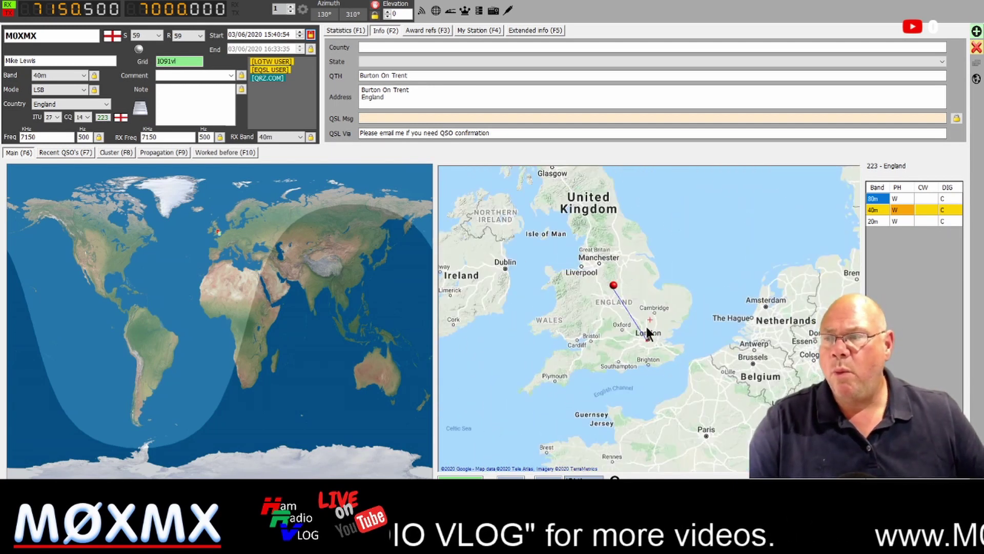
Highlight the Burton On Trent, England address and zoom the map into London's grid square
left_click_drag(385, 98, 354, 86)
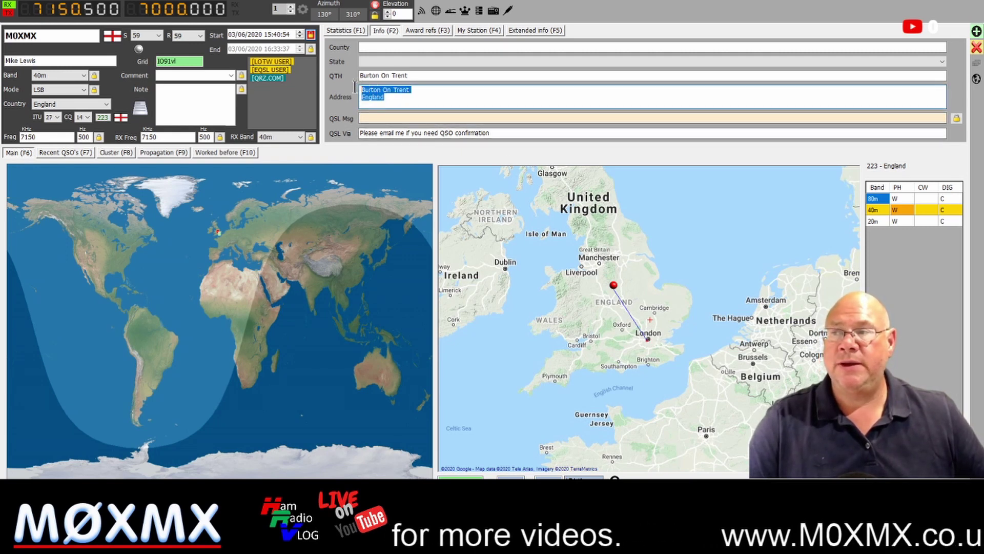
scroll(619, 343, "up", 1)
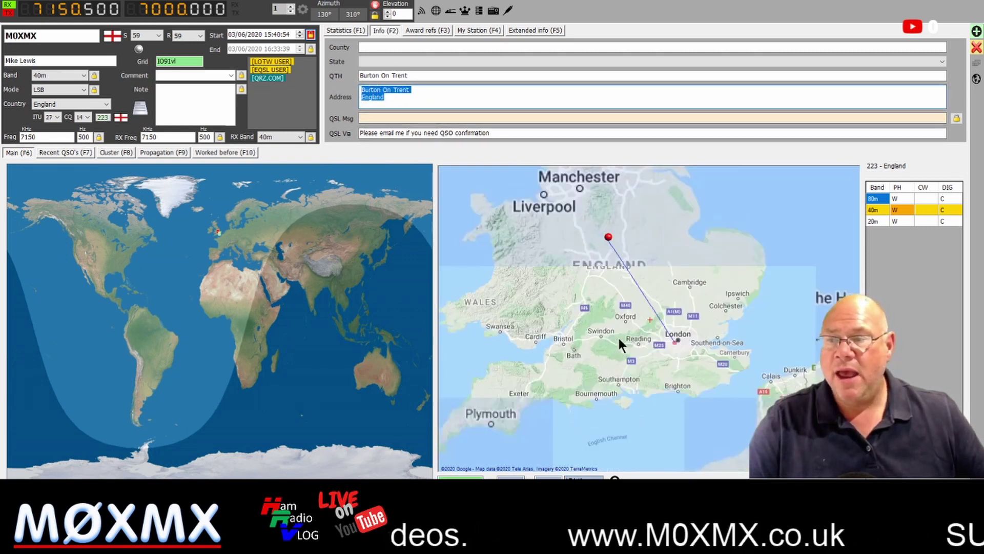
scroll(730, 358, "up", 3)
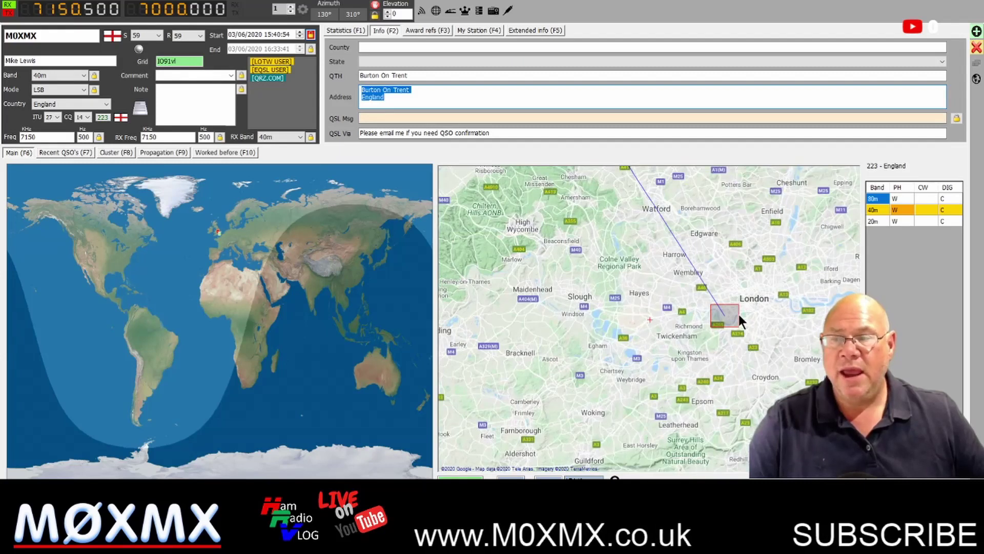
scroll(738, 313, "up", 3)
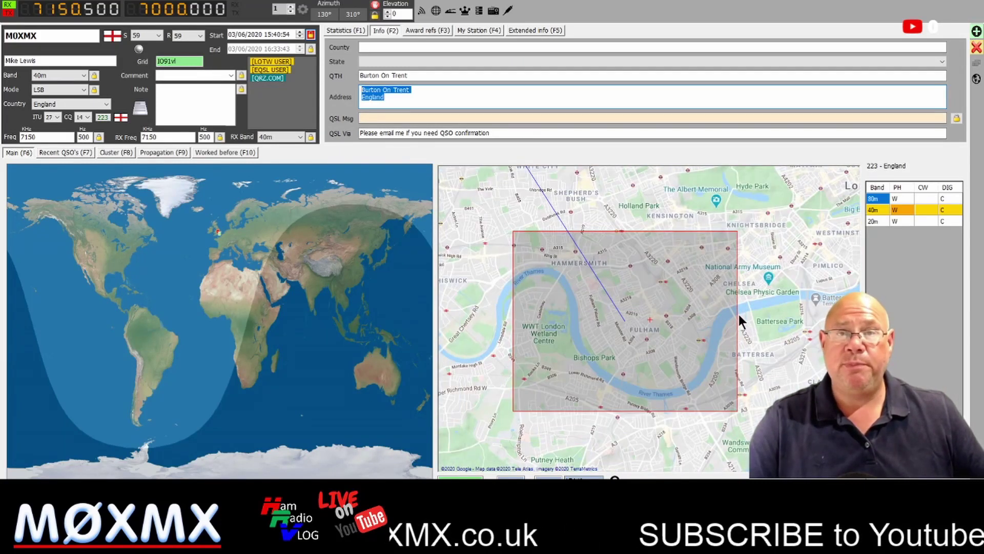
scroll(739, 315, "down", 1)
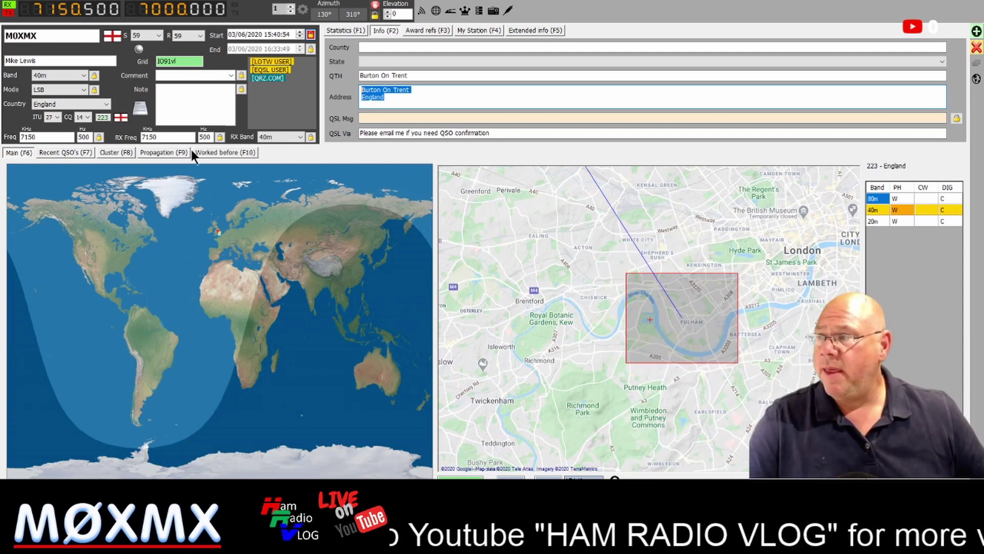
left_click(57, 152)
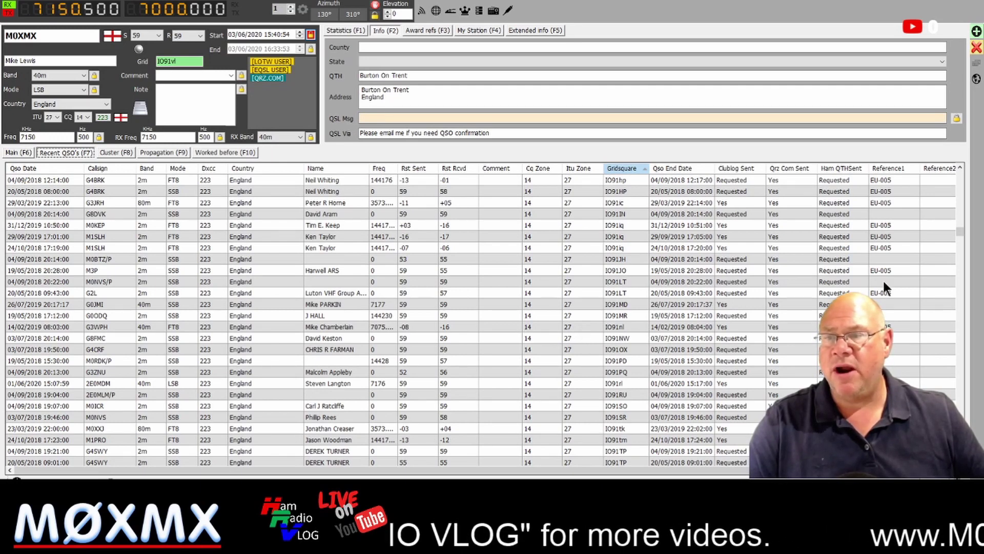
mouse_move(960, 225)
left_mouse_down()
mouse_move(959, 162)
mouse_move(955, 265)
mouse_move(950, 232)
left_mouse_up()
scroll(756, 348, "down", 4)
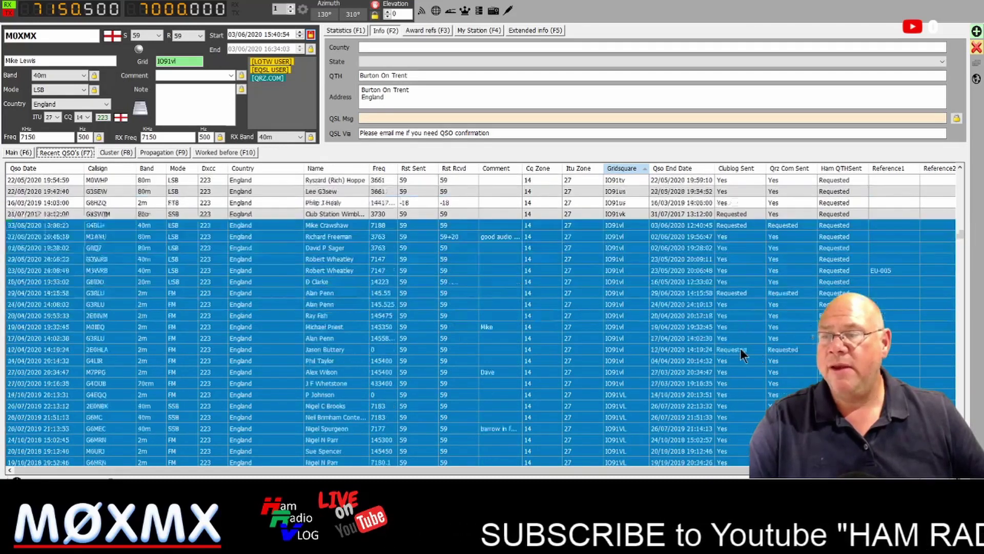
scroll(740, 349, "down", 5)
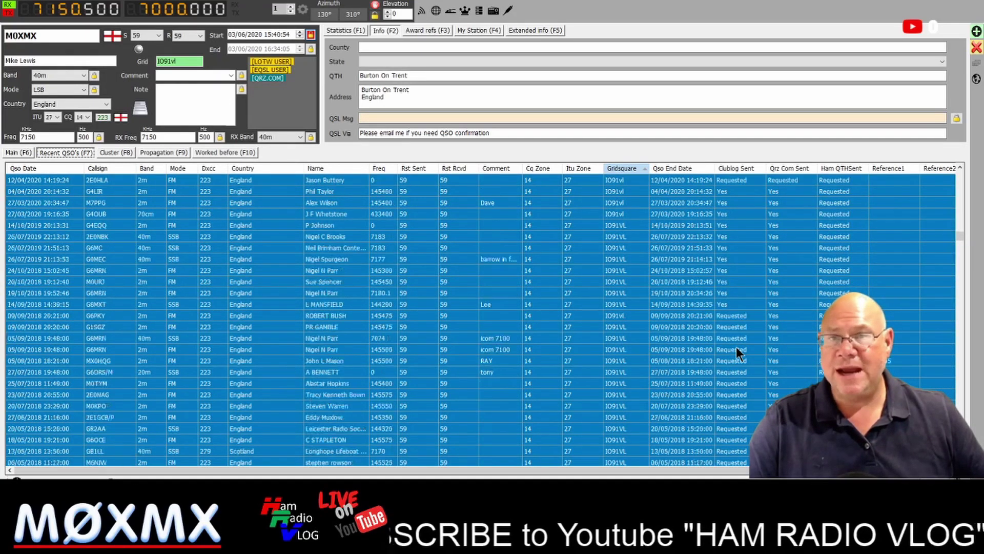
scroll(736, 346, "down", 1)
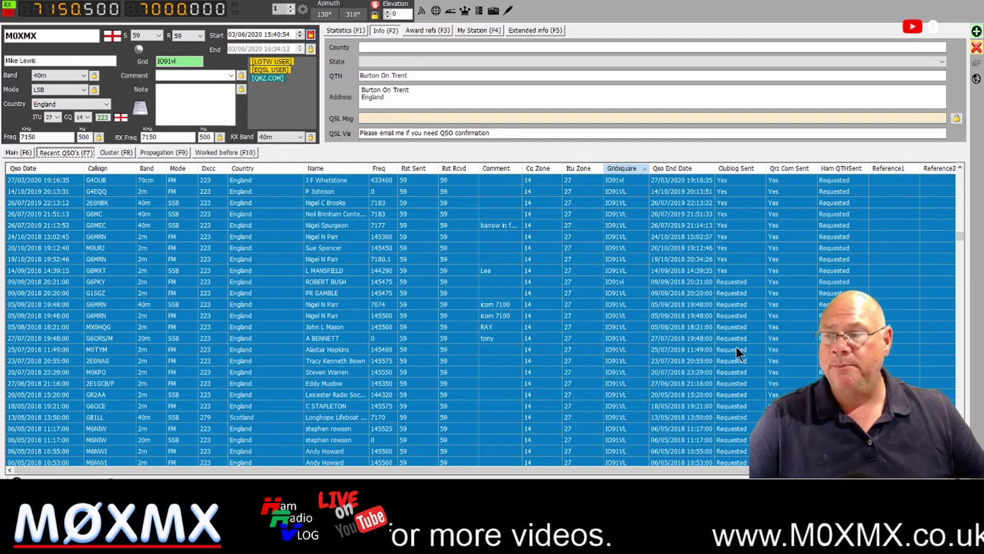
scroll(736, 347, "down", 2)
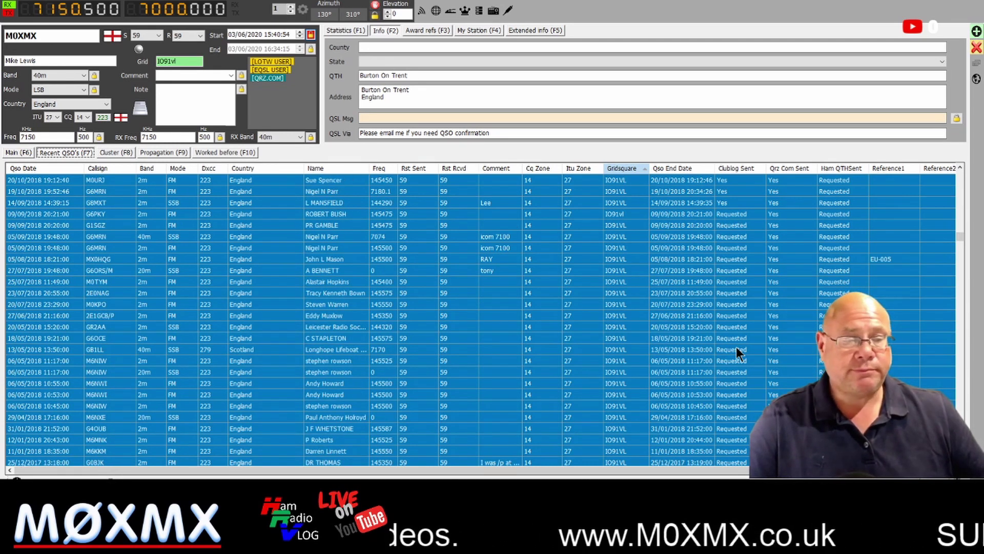
scroll(783, 345, "up", 2)
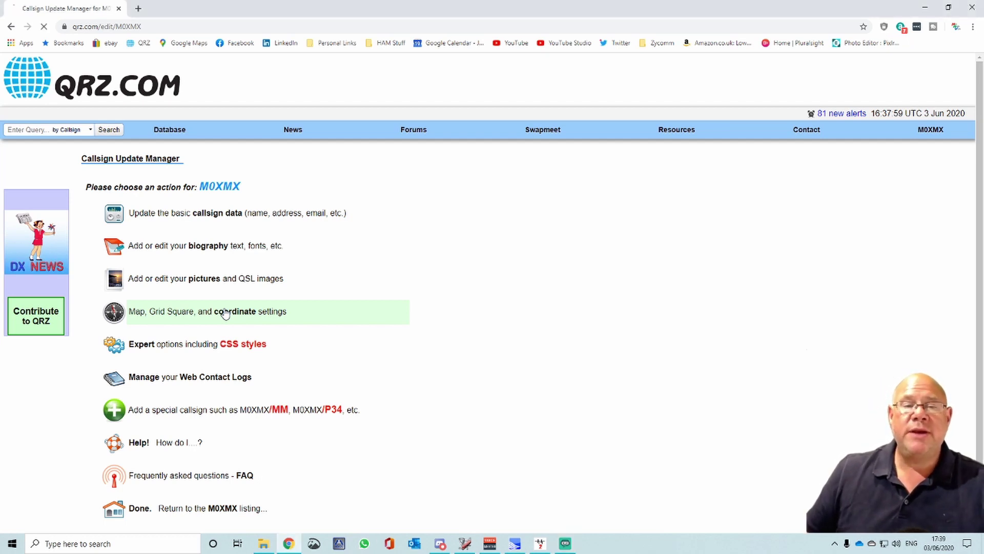
In QRZ.com's map settings, replace grid square IO91vl with IO92et and apply it
left_click(226, 311)
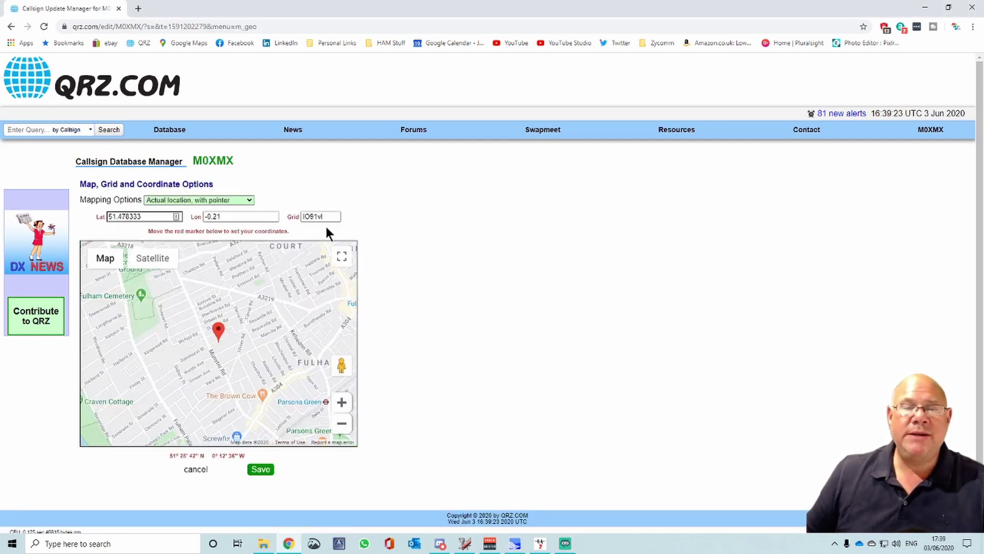
left_click_drag(329, 217, 291, 217)
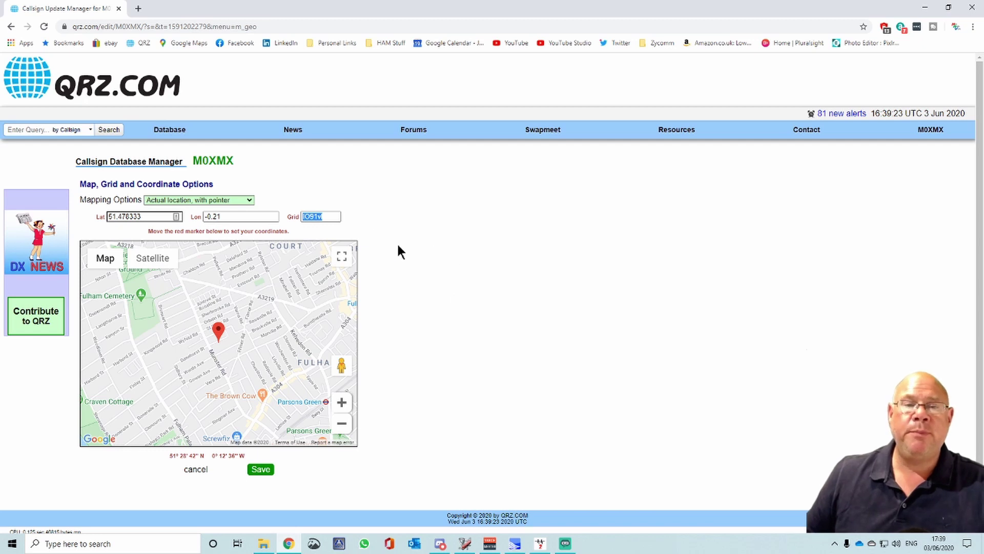
left_click(337, 231)
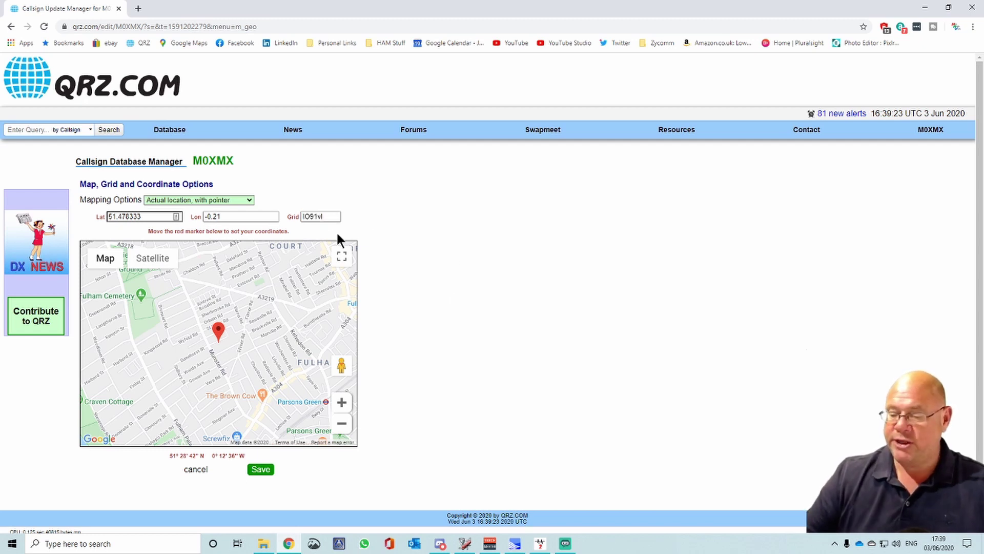
key("BackSpace")
key("BackSpace")
key("BackSpace")
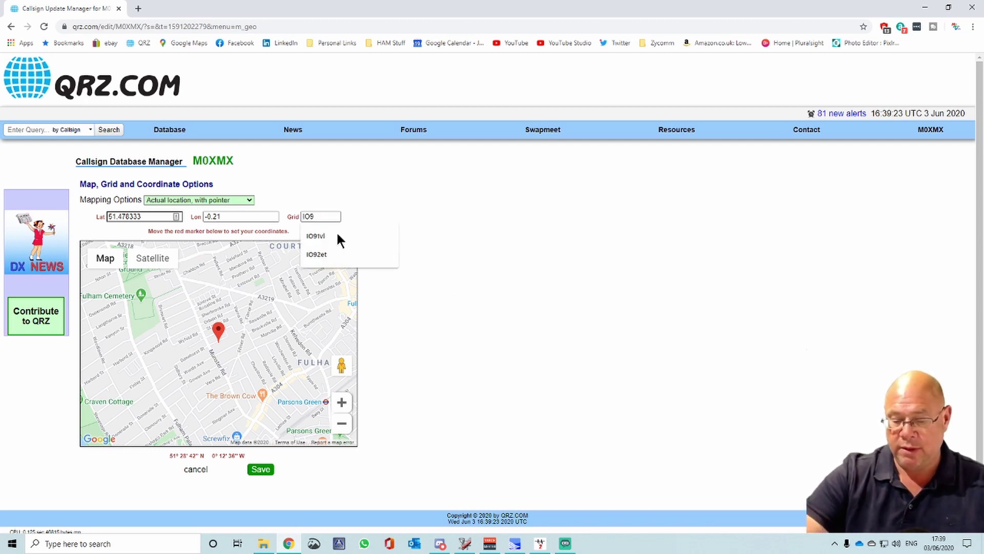
type("2et")
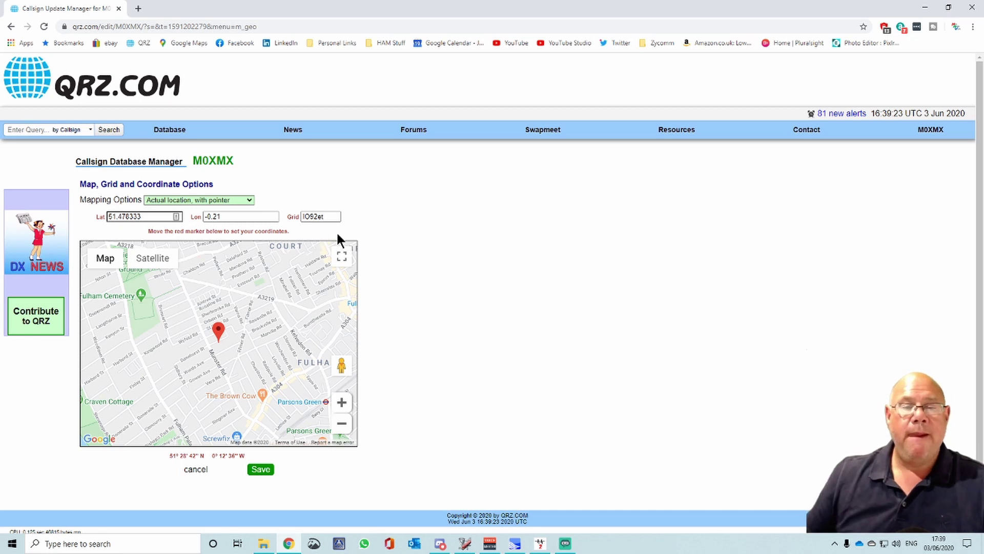
left_click(411, 312)
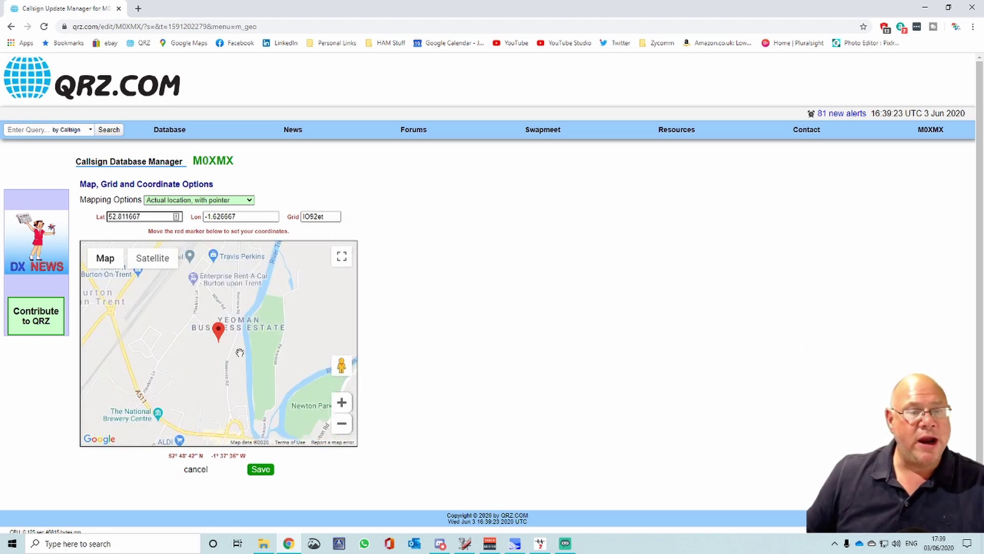
Bring the red marker over Burton upon Trent into view and save the location
scroll(240, 352, "down", 4)
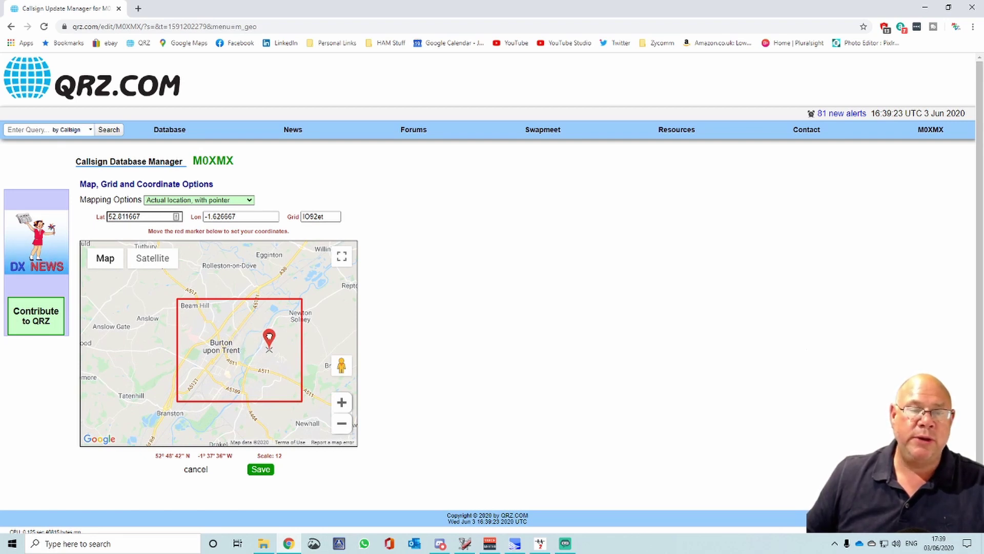
left_click_drag(267, 328, 215, 329)
scroll(241, 308, "up", 3)
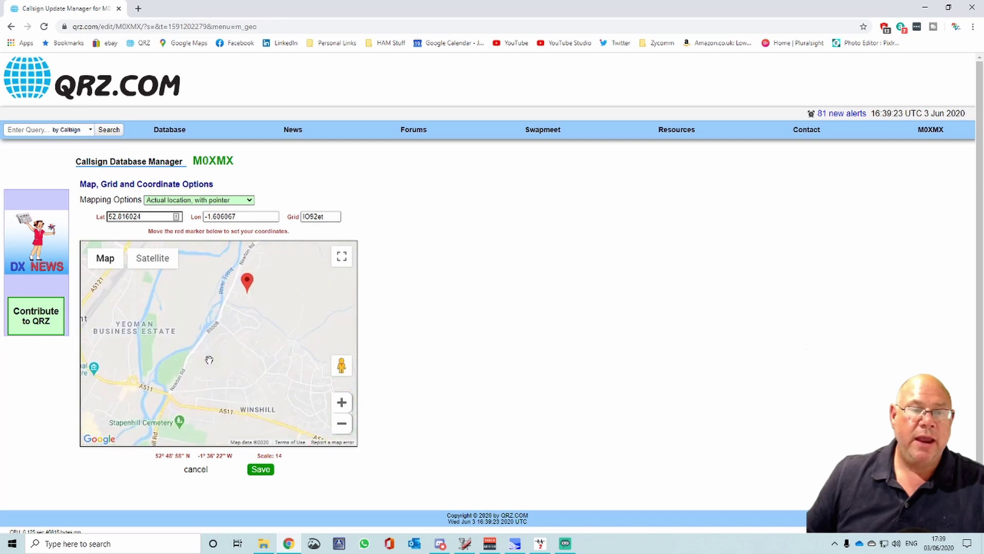
mouse_move(287, 268)
left_mouse_down()
mouse_move(281, 281)
mouse_move(229, 296)
mouse_move(224, 279)
left_mouse_up()
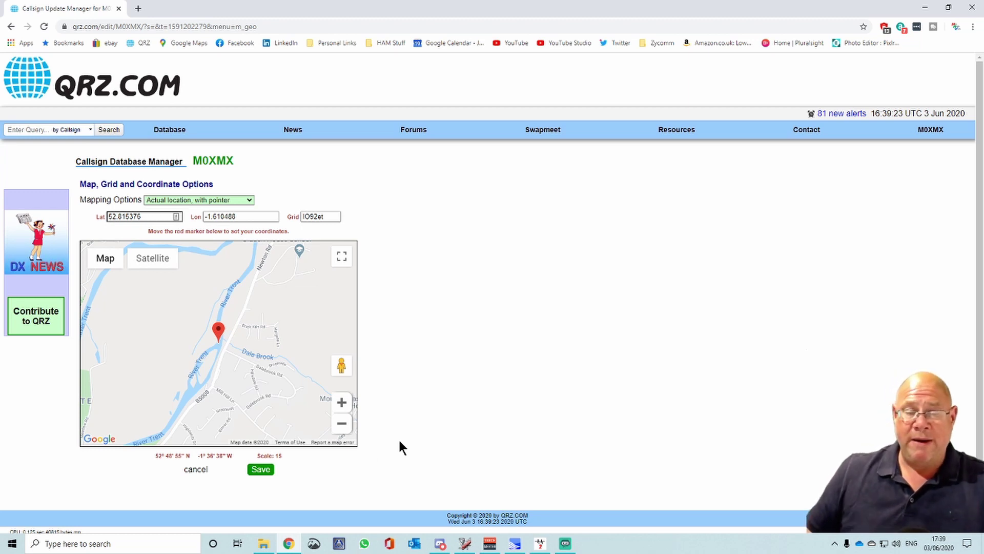
left_click(265, 472)
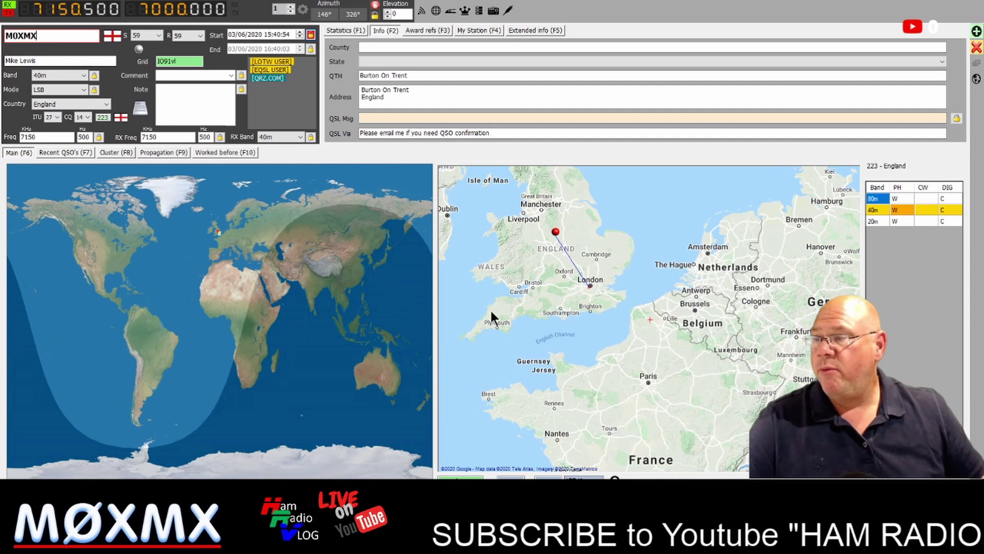
left_click(49, 36)
key("BackSpace")
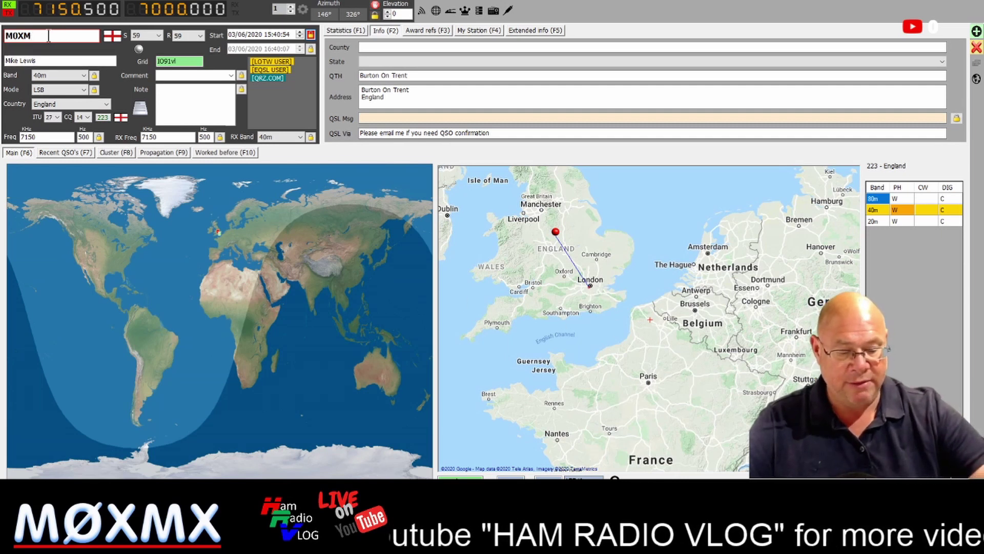
type("X")
key("Tab")
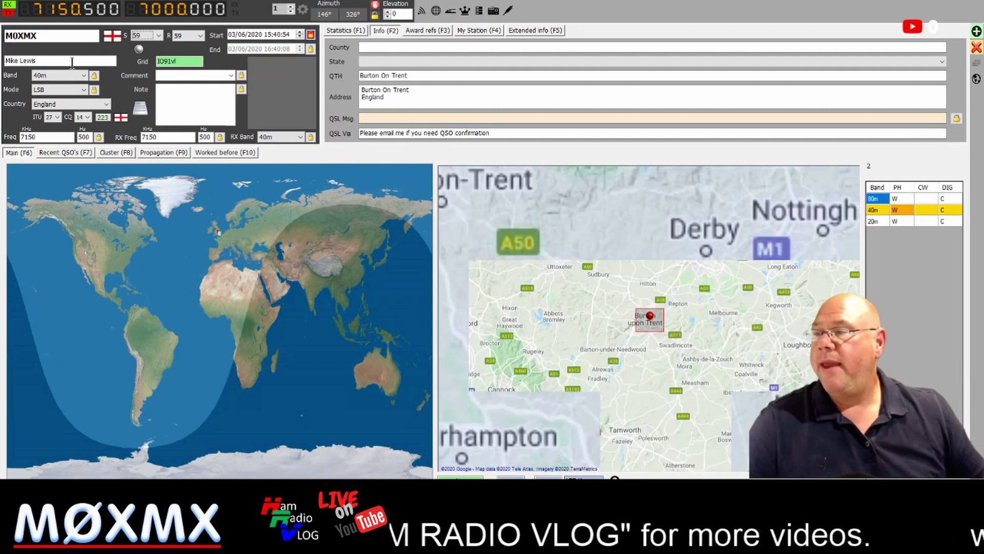